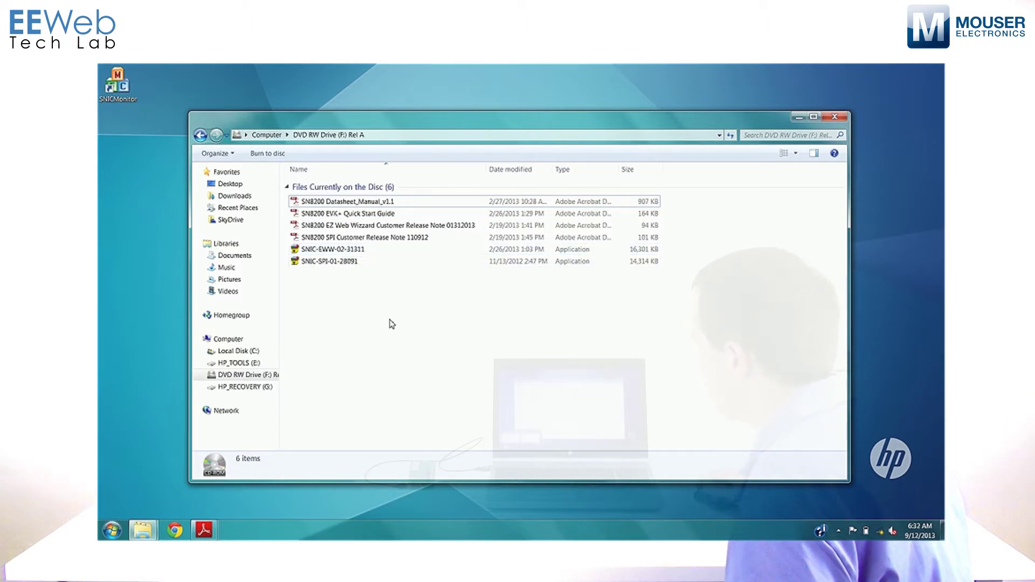
- Switch to the SNIC folder window and open its Drivers folder to view the SN8200 driver installers
click(142, 530)
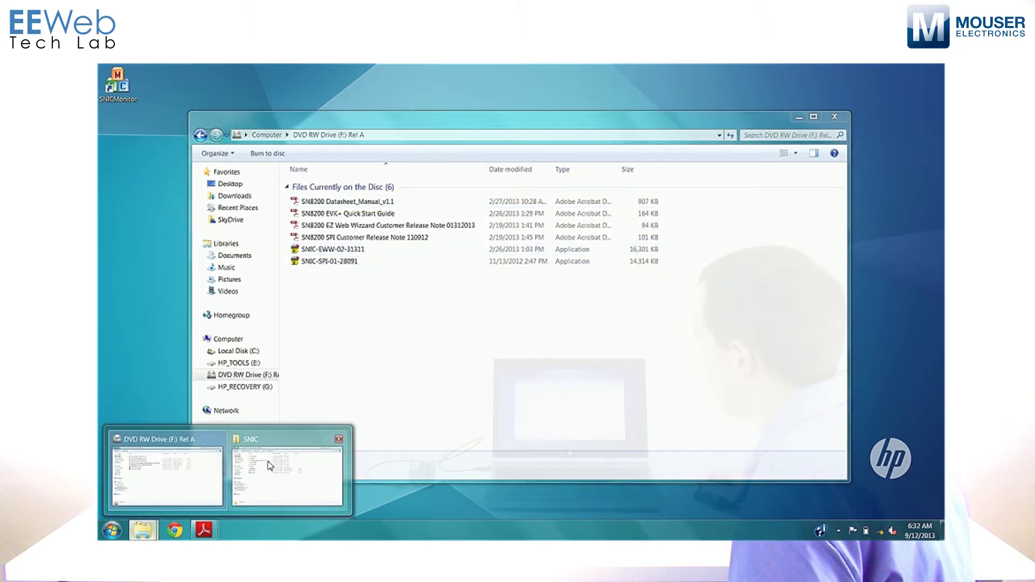
click(270, 466)
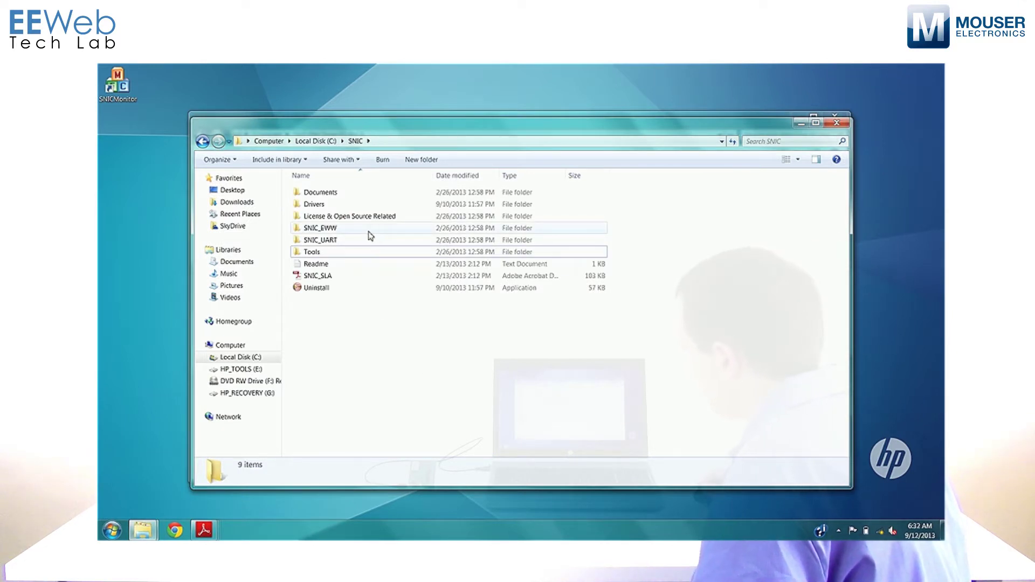
double_click(339, 204)
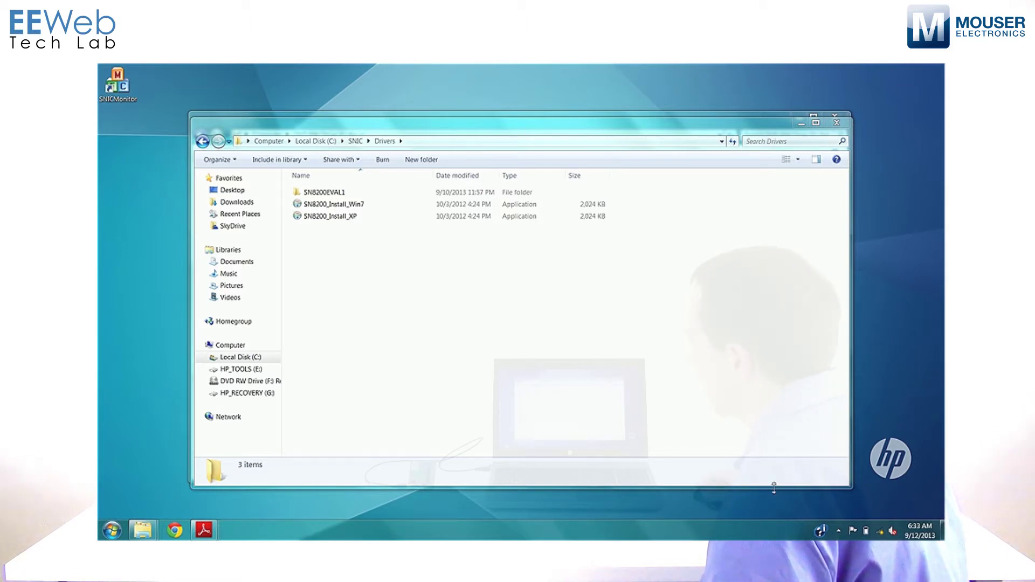
- Open Device Manager from the computer's system properties and select the SN8200 USB Serial Port under Ports (COM & LPT)
click(112, 529)
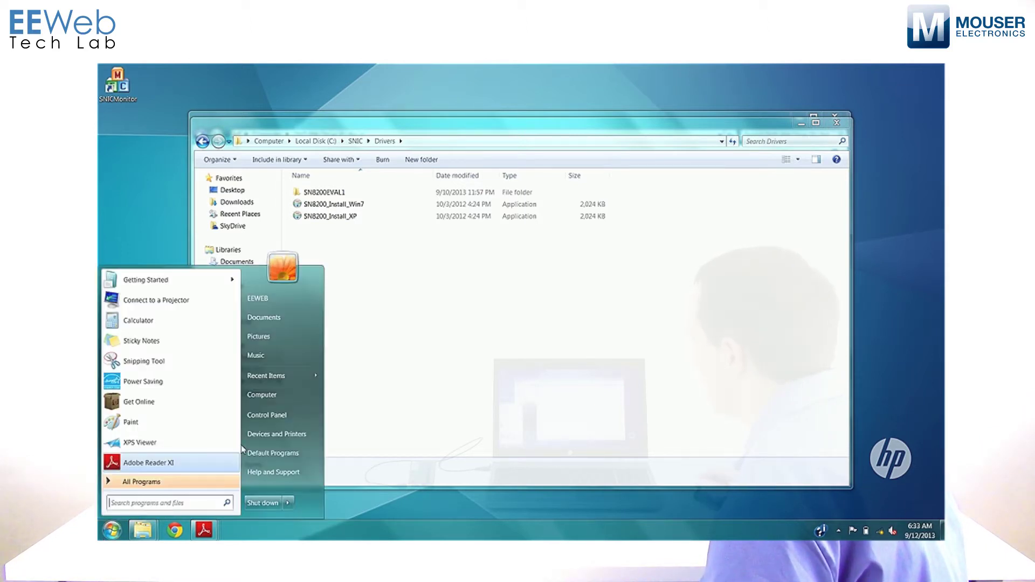
right_click(276, 396)
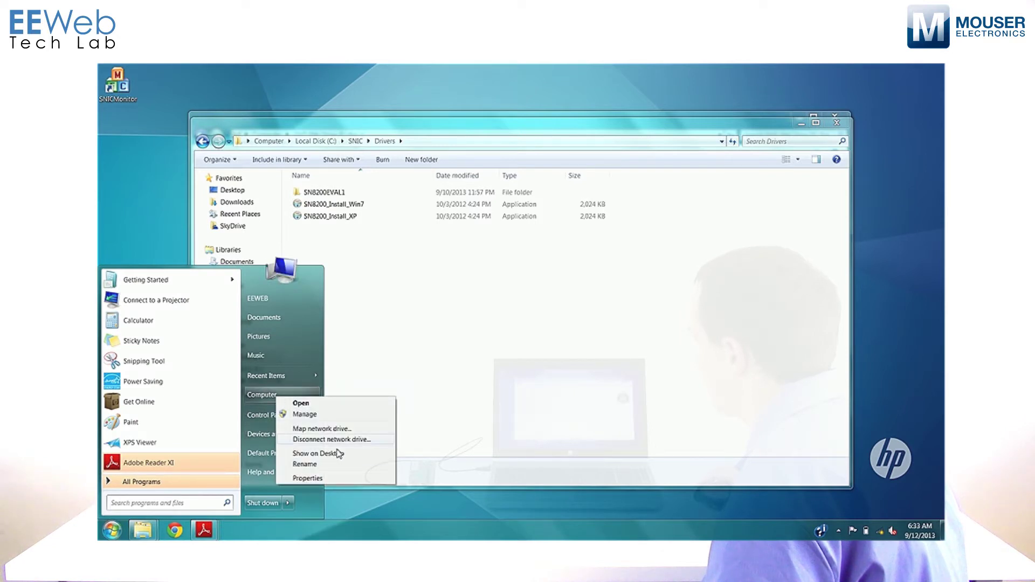
click(332, 480)
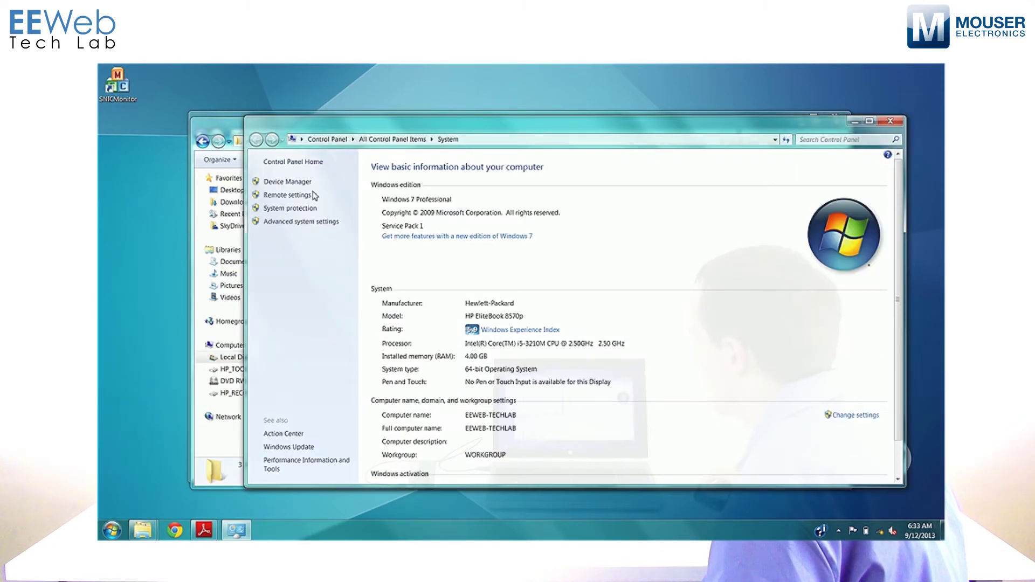
click(297, 186)
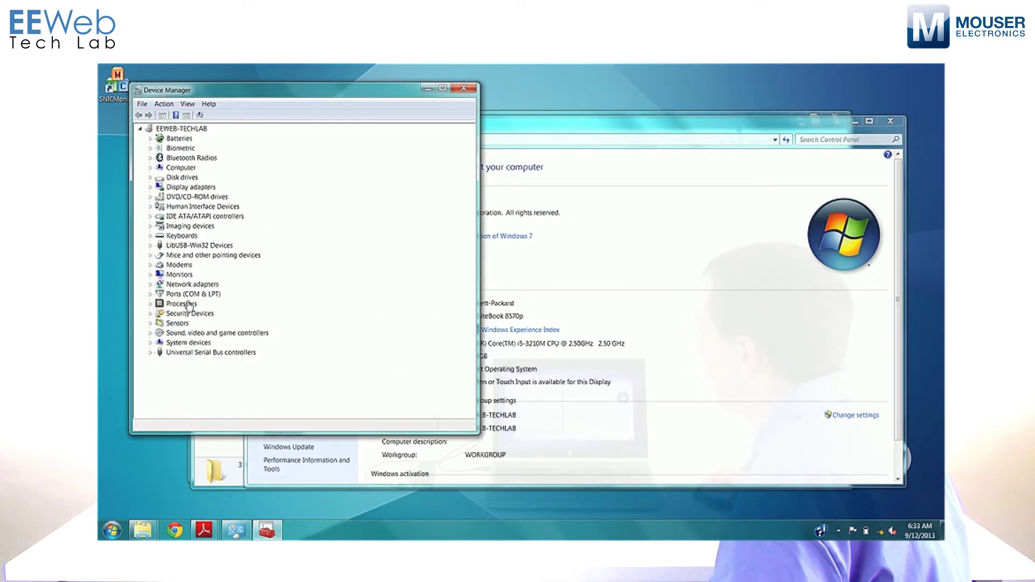
click(151, 294)
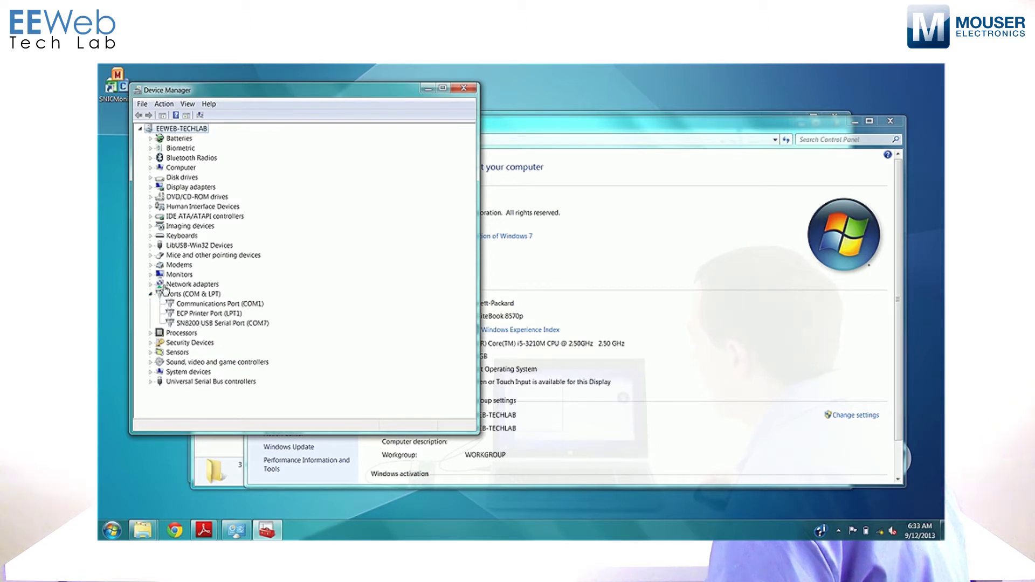
click(184, 323)
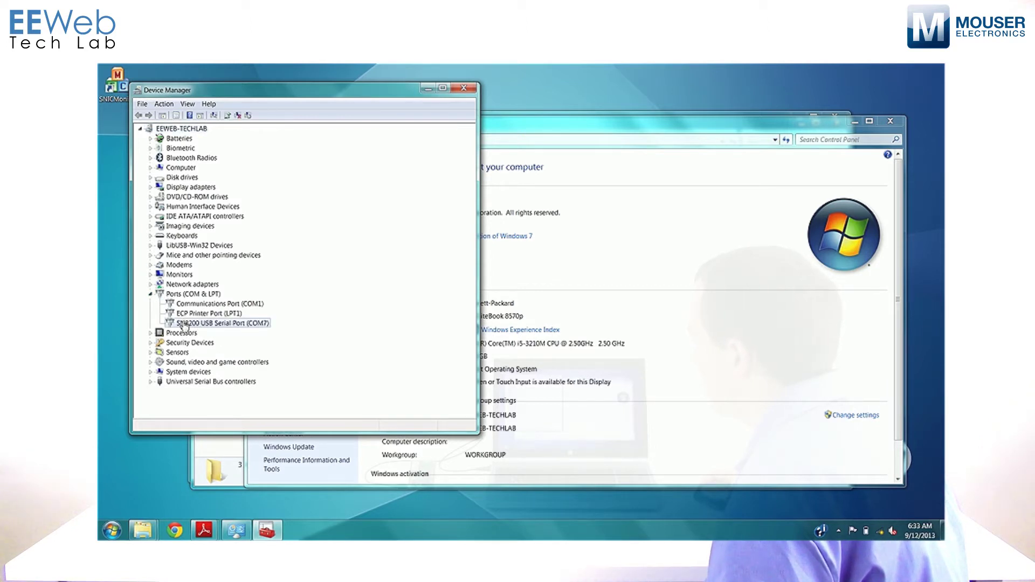
- Start a driver update for the SN8200 USB Serial Port, browsing the computer for driver software in C:\SNIC, and cancel it
right_click(199, 323)
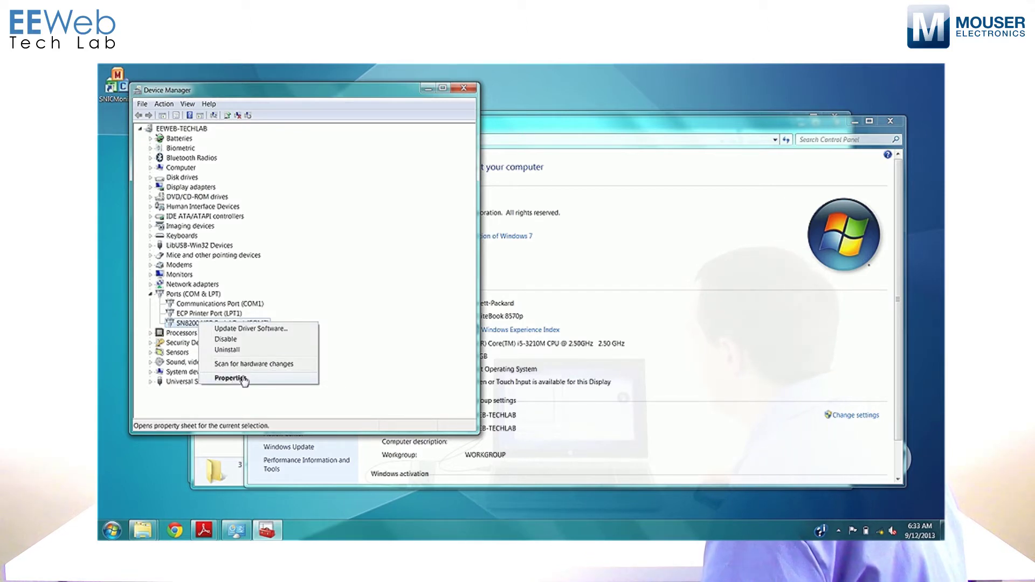
click(244, 380)
click(265, 159)
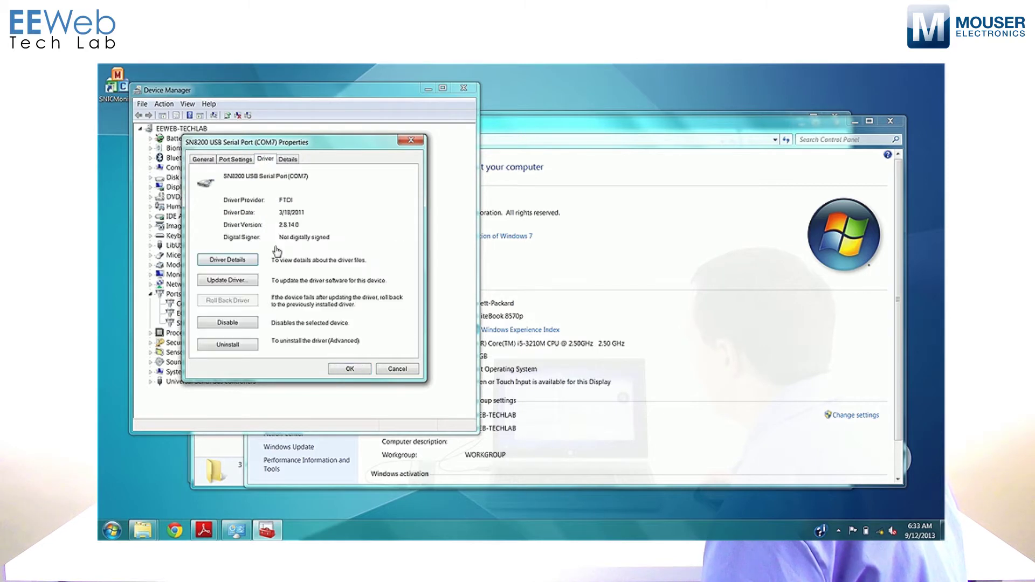
click(226, 280)
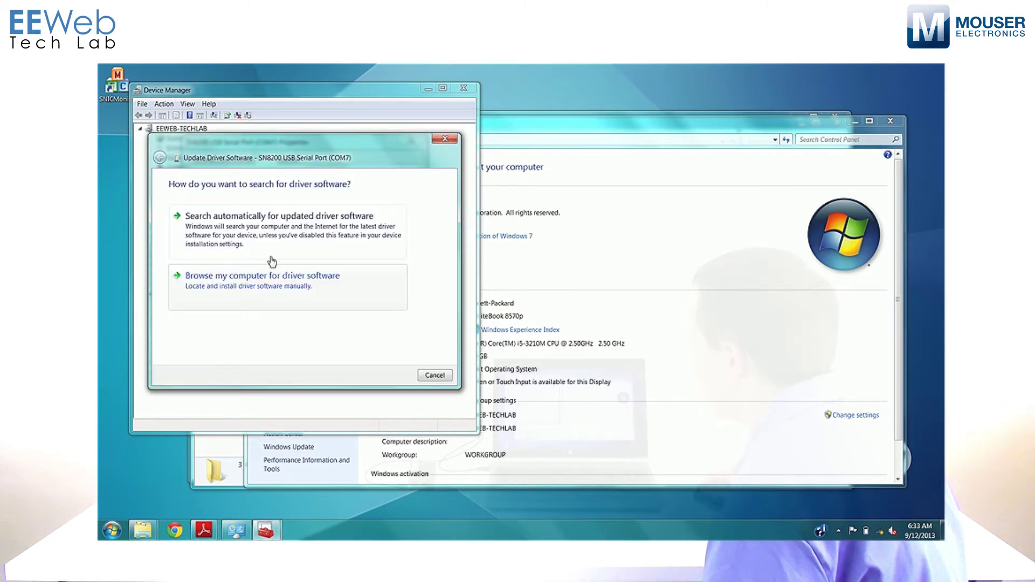
click(290, 290)
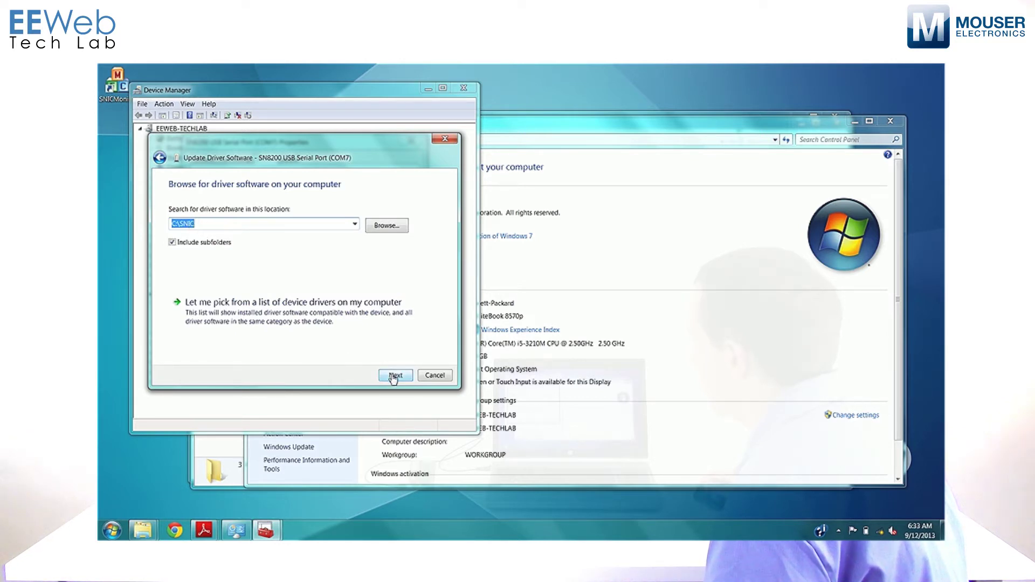
click(429, 376)
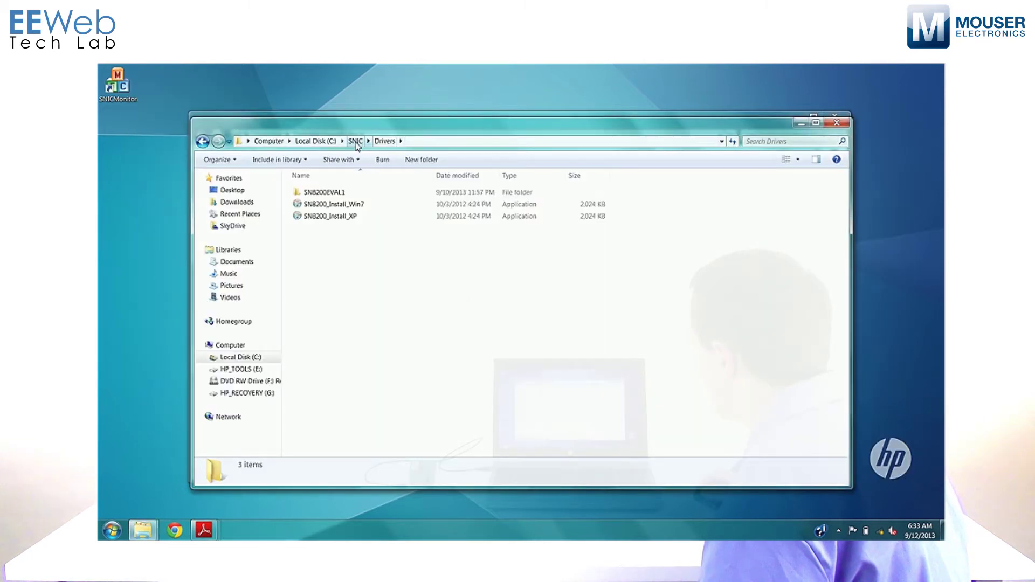
- Browse to the SNIC monitor setup files in the SNIC Tools folder and close the open folder windows
click(355, 141)
double_click(311, 252)
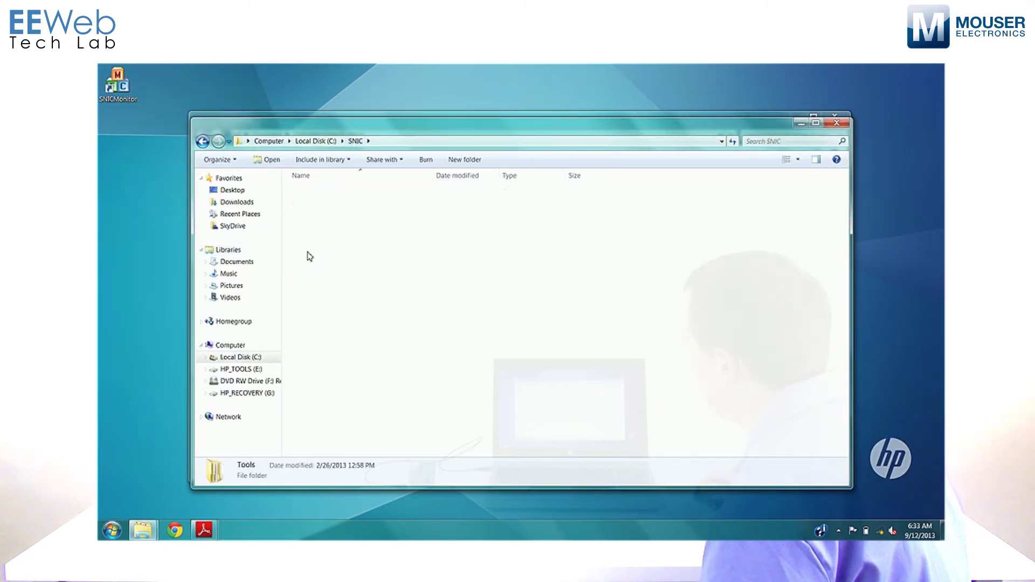
double_click(326, 207)
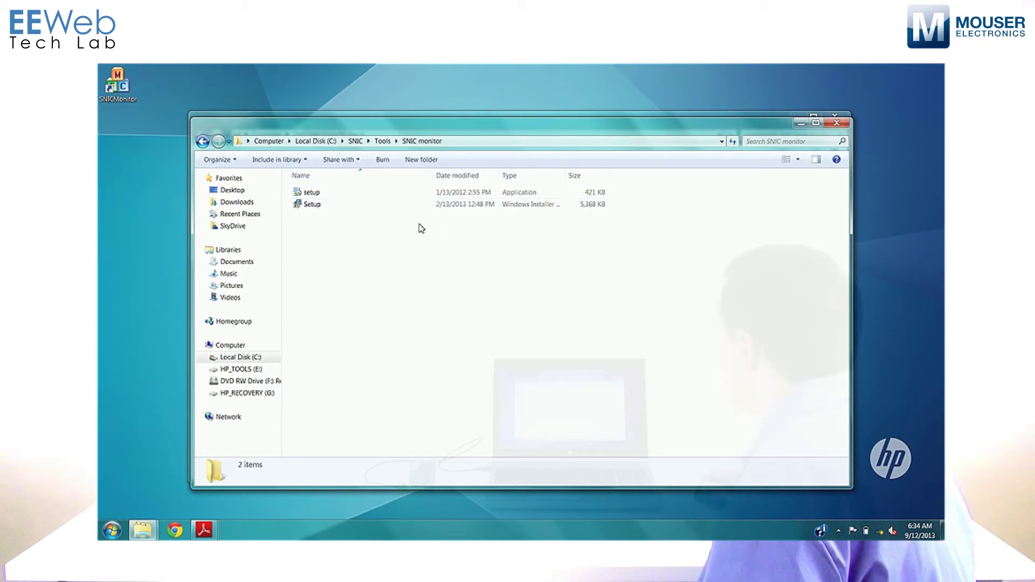
click(844, 123)
click(835, 117)
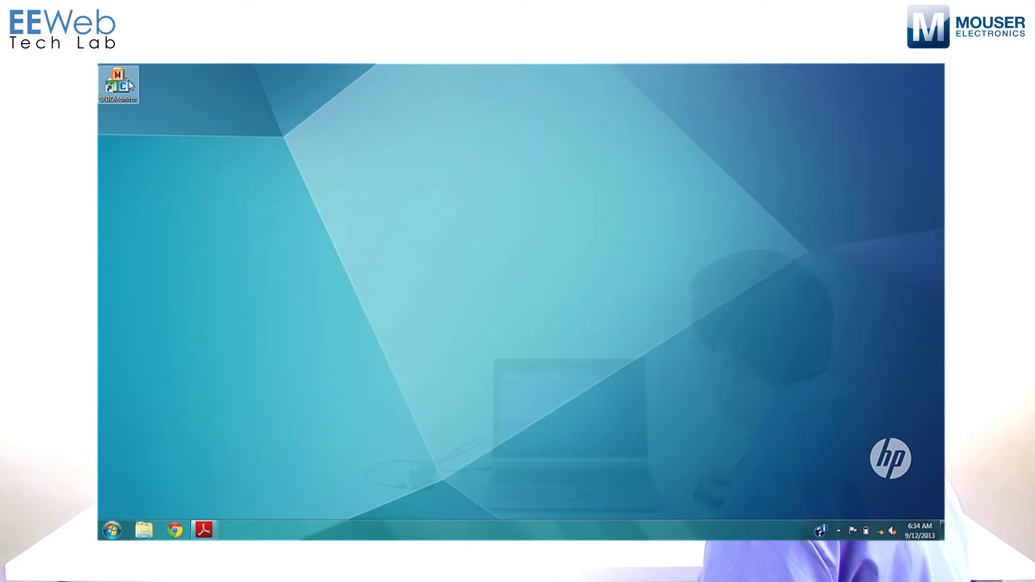
- Launch SNICMonitor from the desktop, enlarge its window and connect it to the SN8200 board
double_click(129, 85)
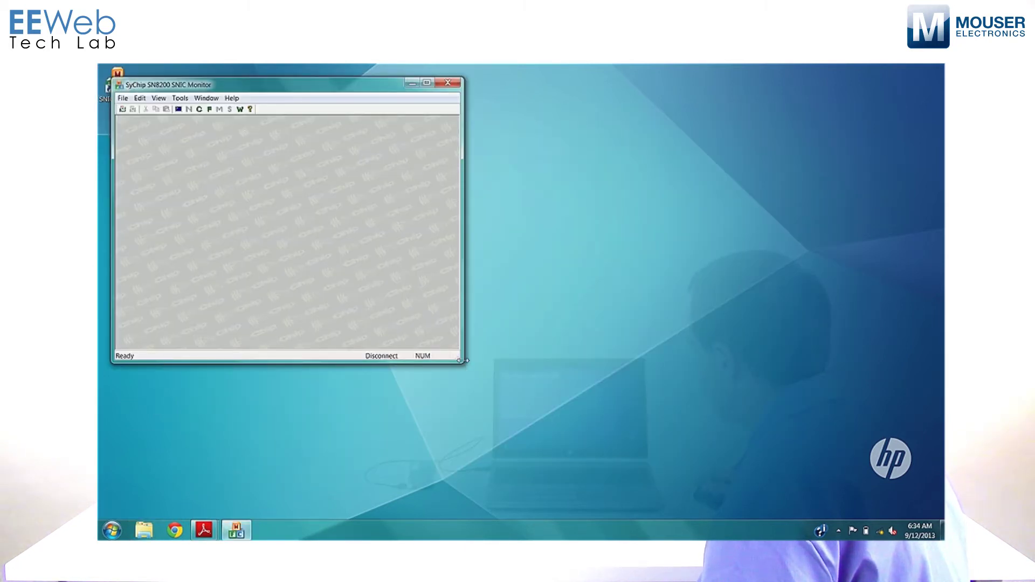
drag(463, 360, 583, 474)
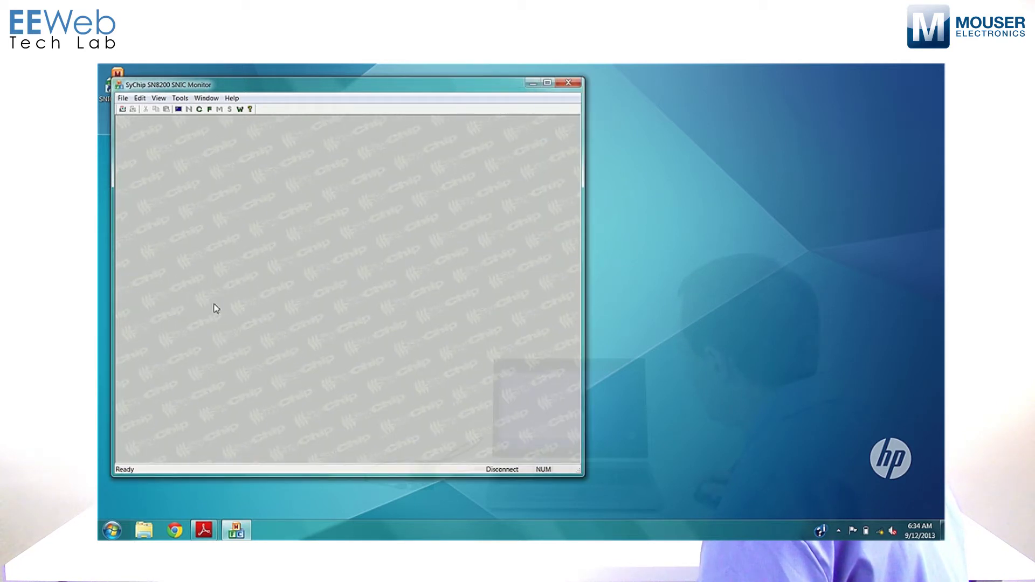
click(124, 99)
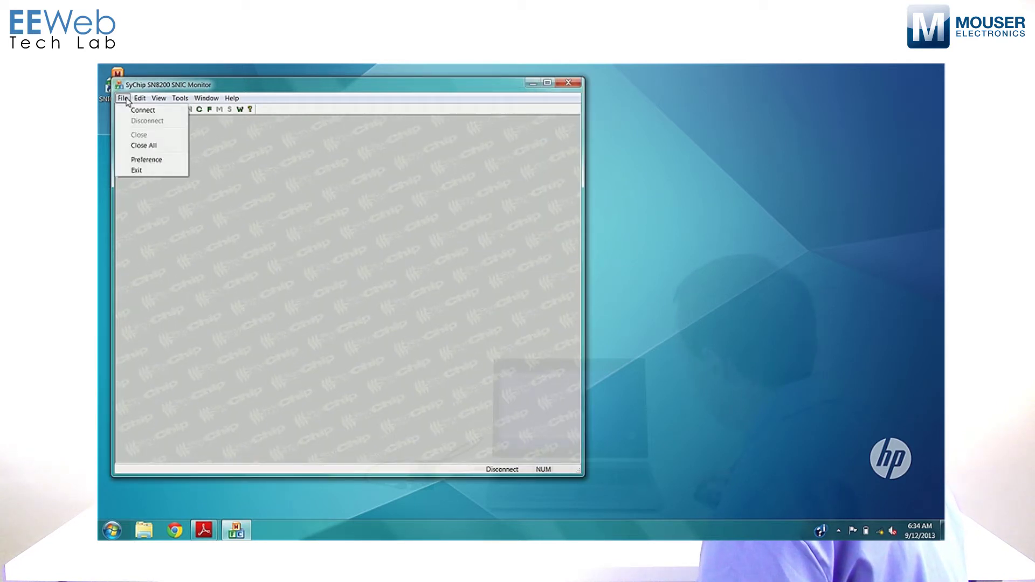
click(361, 318)
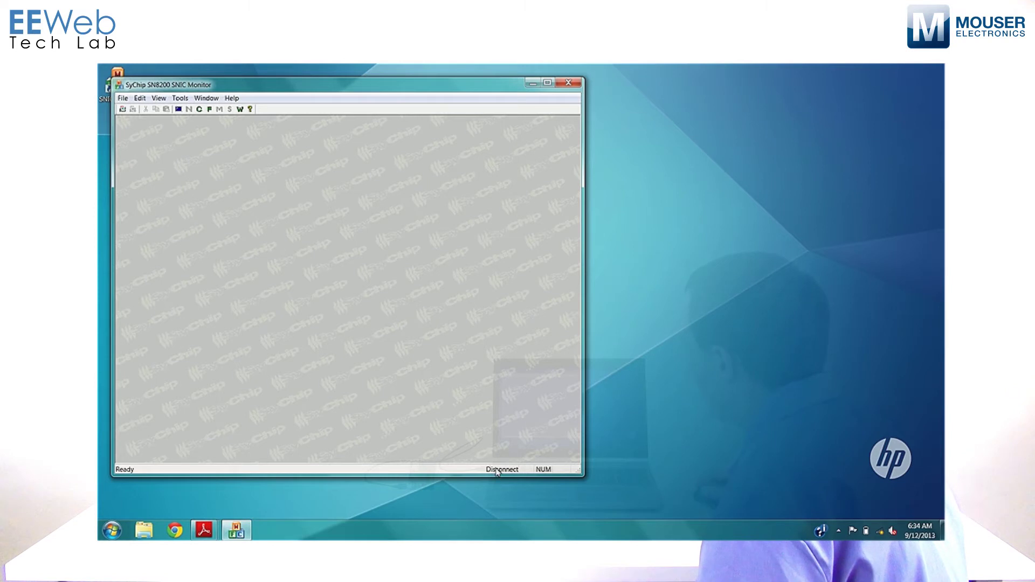
click(124, 99)
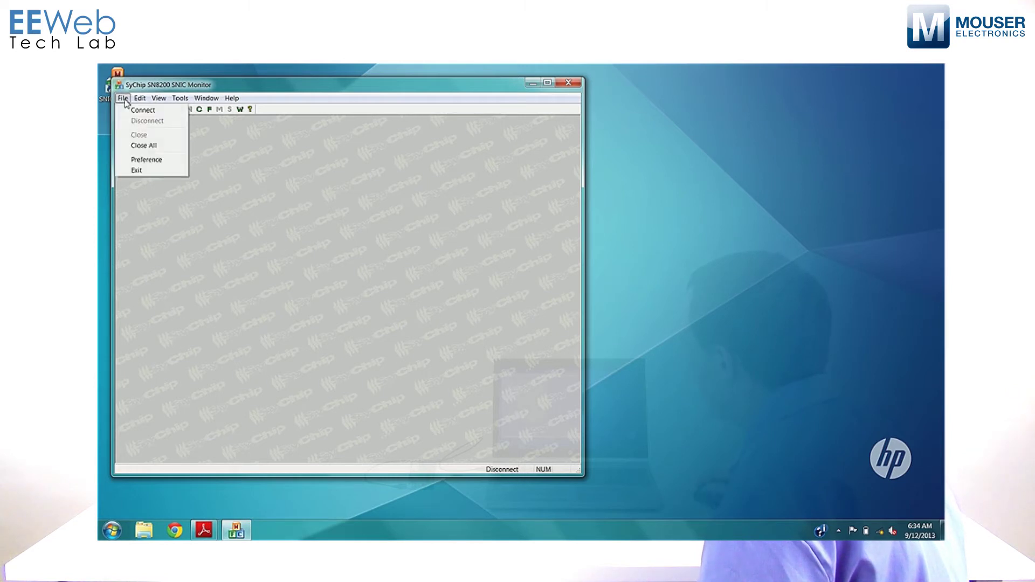
click(134, 110)
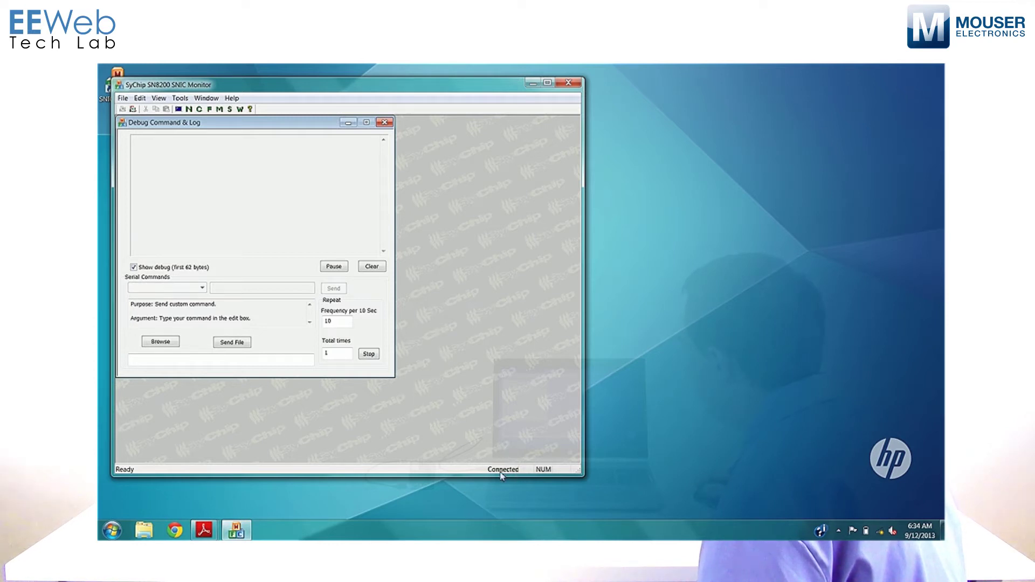
- Load SN8200-SNIC-EWW-02-31311.bin as the source firmware in Firmware Config to view its settings, and close SNIC Monitor
click(199, 109)
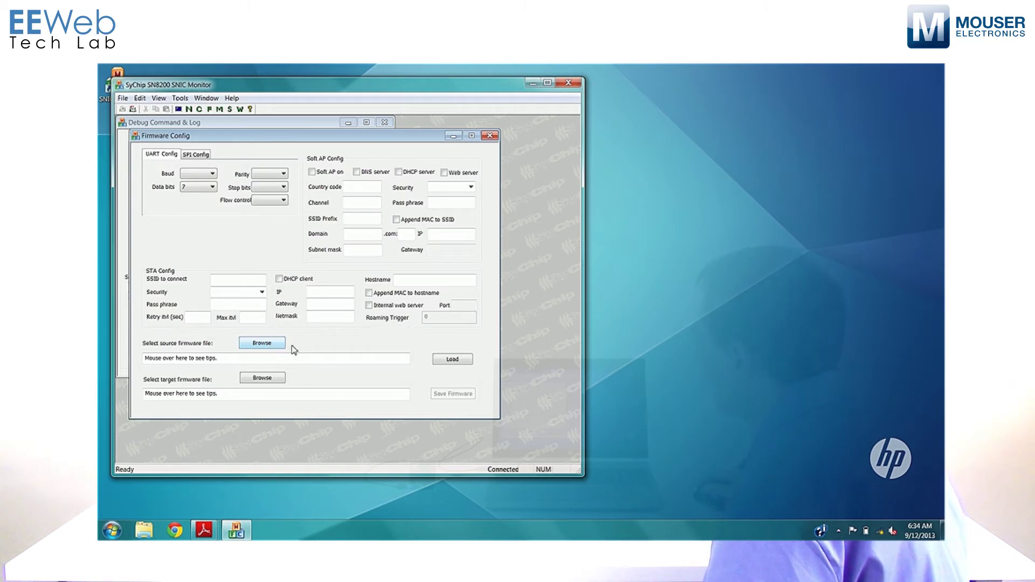
click(262, 343)
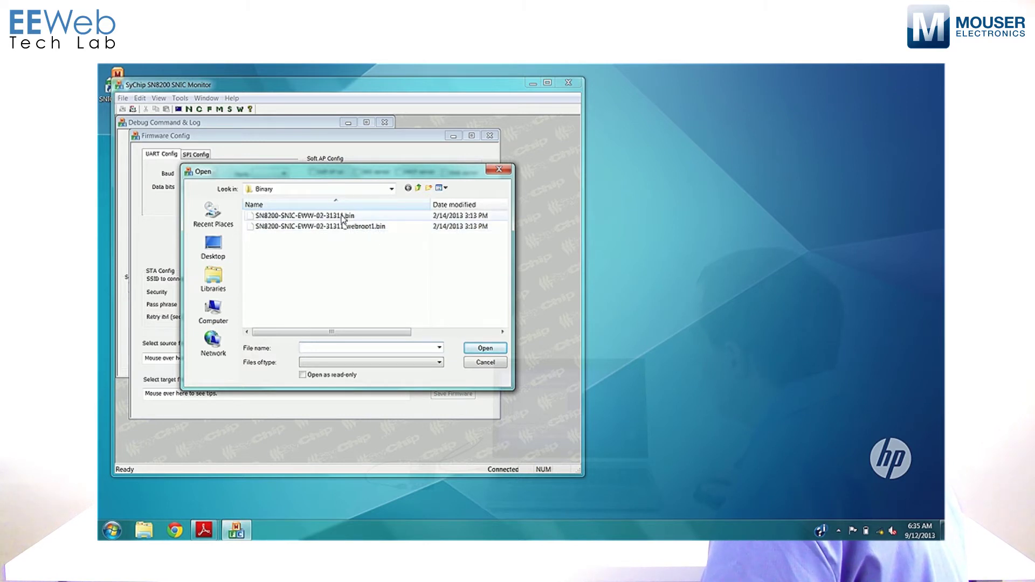
click(344, 216)
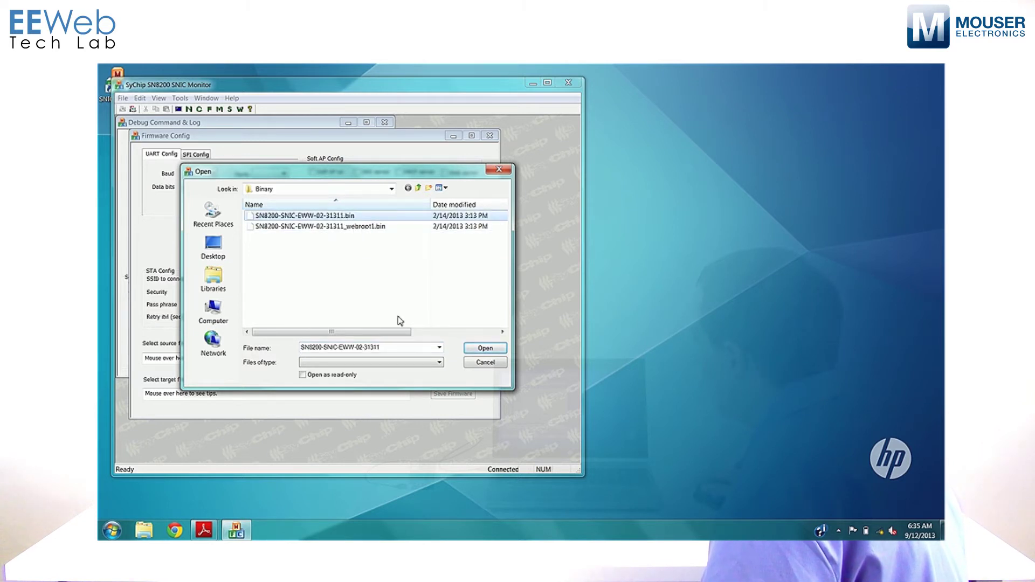
click(485, 349)
click(452, 359)
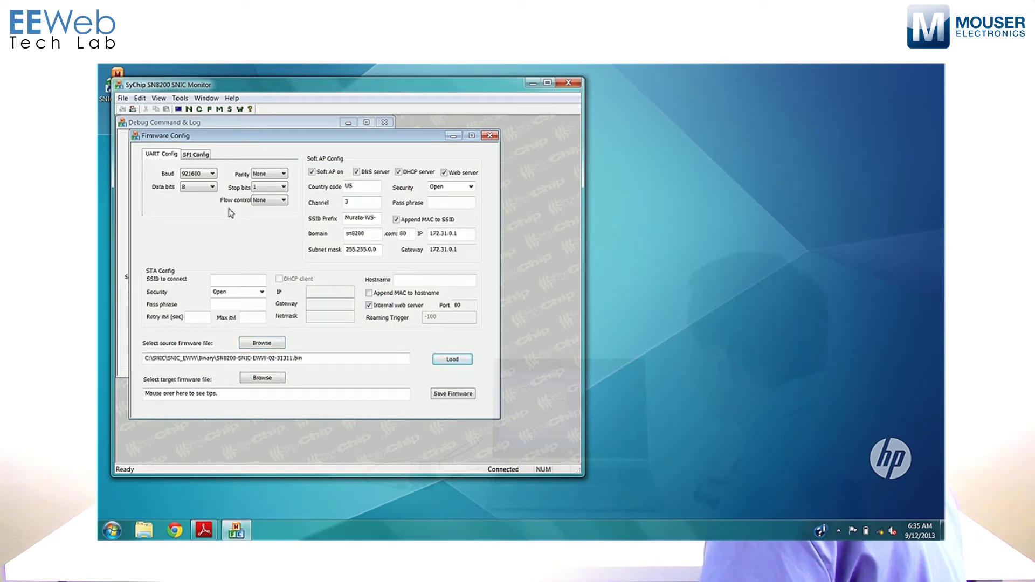
click(488, 137)
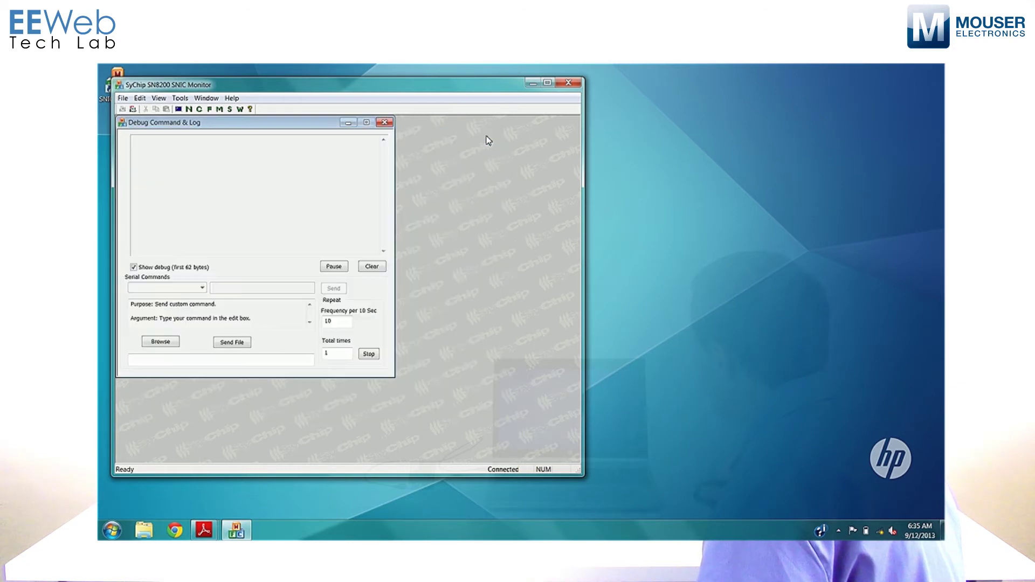
click(568, 83)
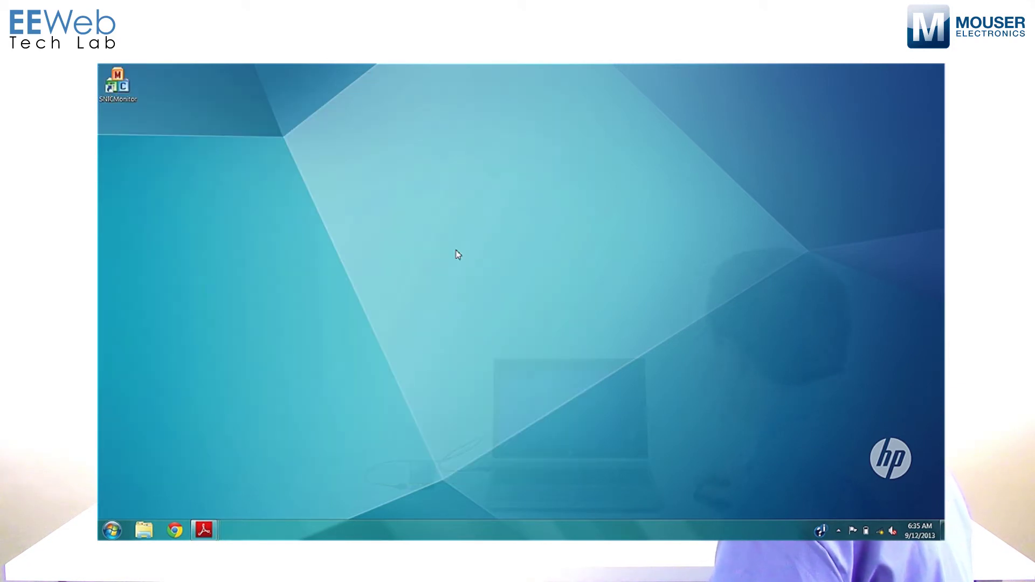
- Connect the computer to the Murata-WS-41741C wireless network
click(880, 533)
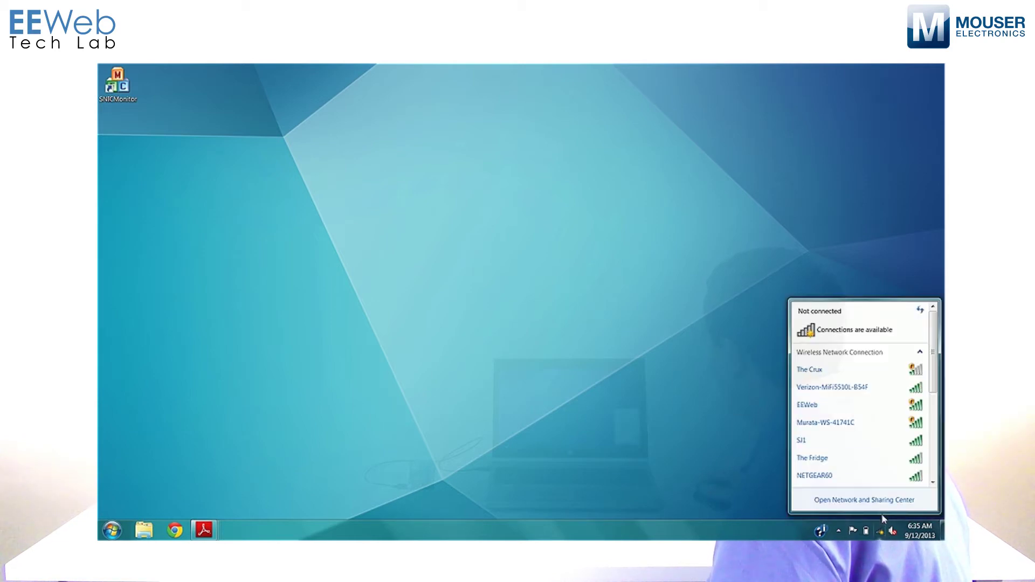
mouse_move(857, 428)
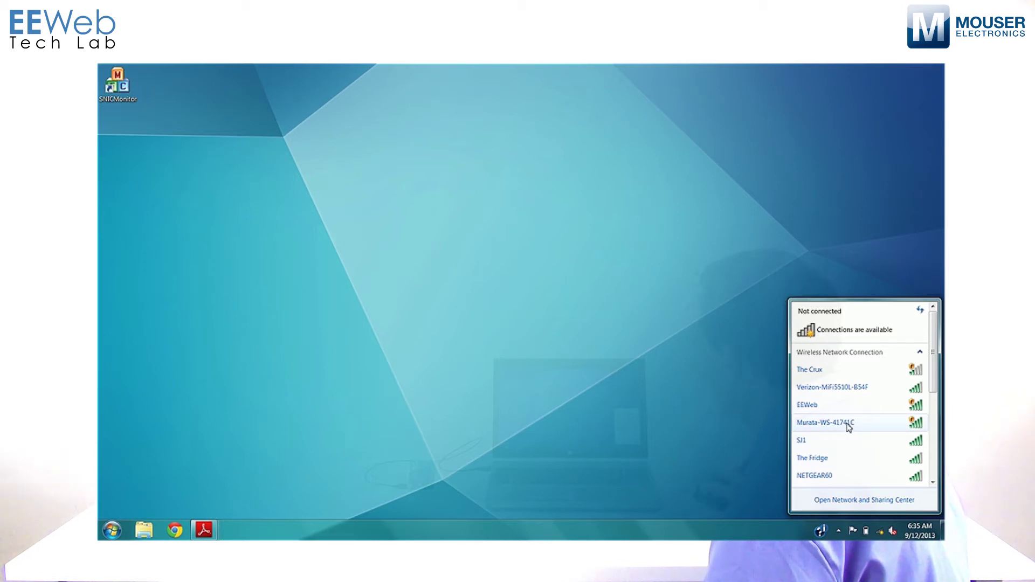
click(849, 426)
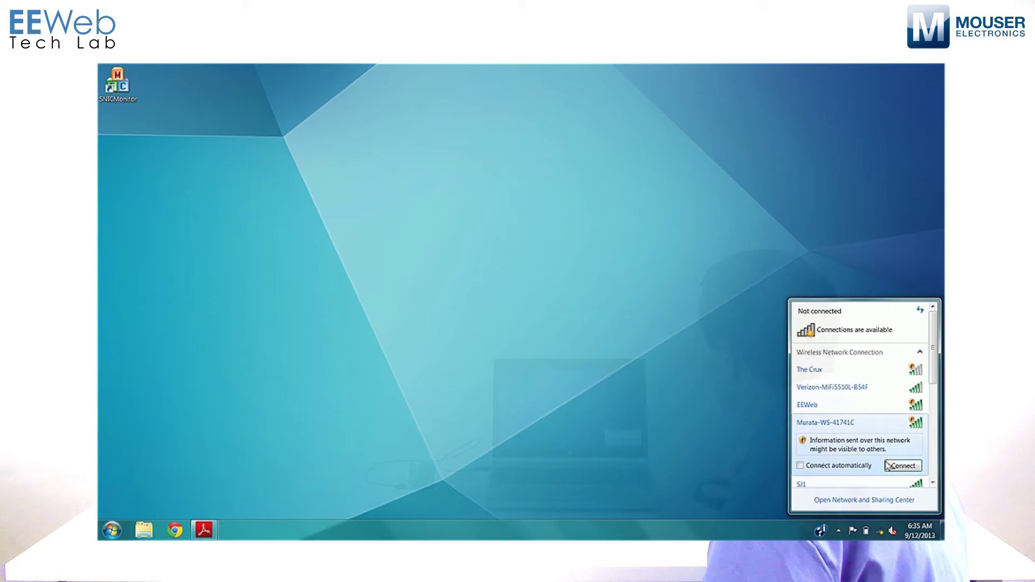
click(903, 469)
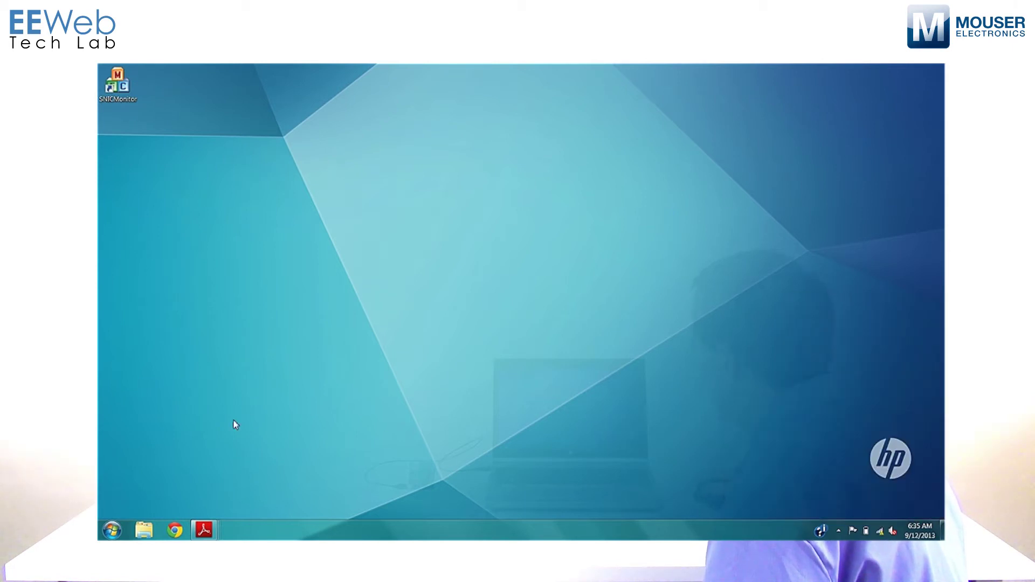
- Switch to Chrome, load the demo page at sn8200.com and check which wireless network the computer is connected to
click(178, 532)
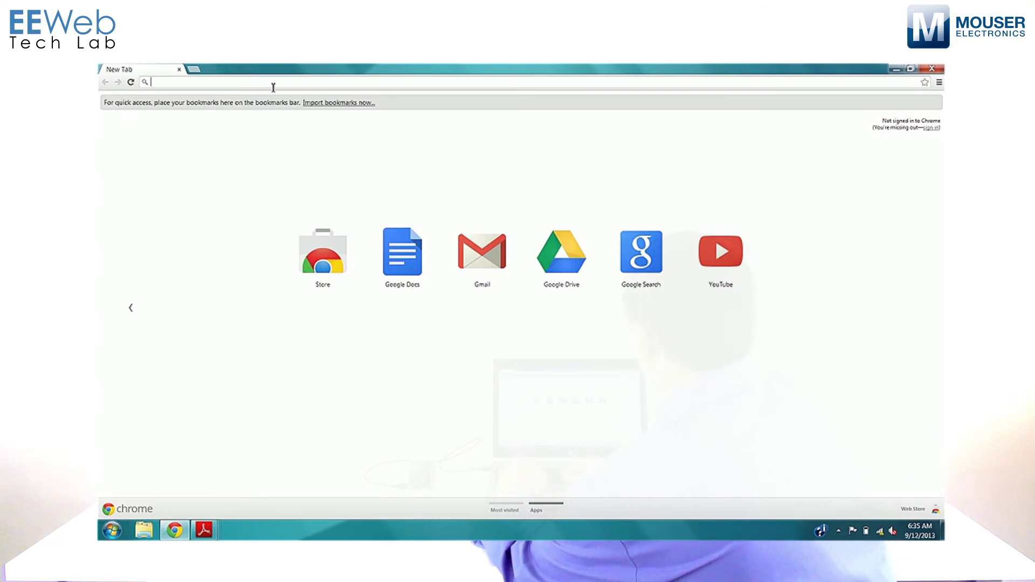
text(sn8200.com)
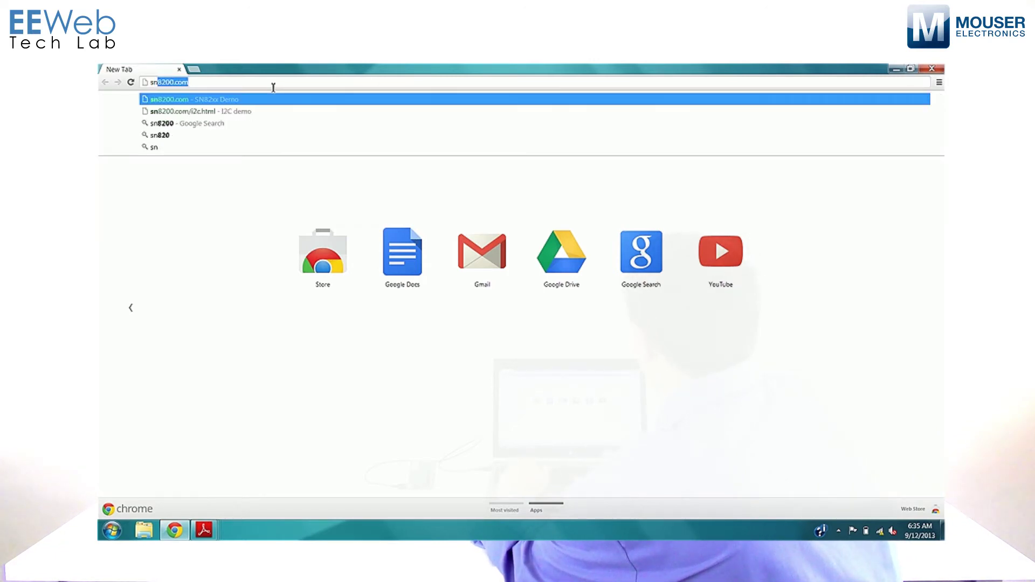
key(Return)
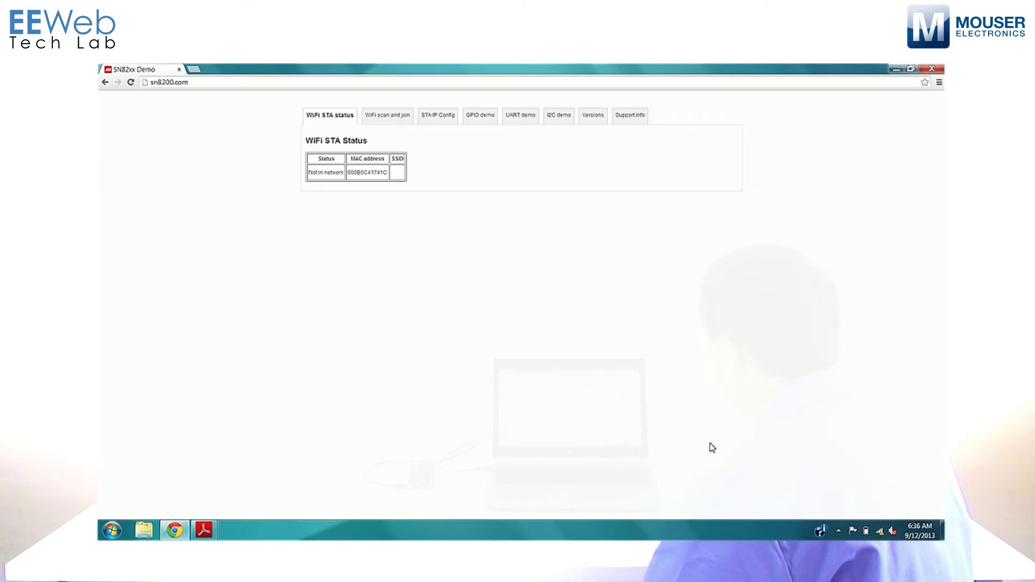
click(880, 532)
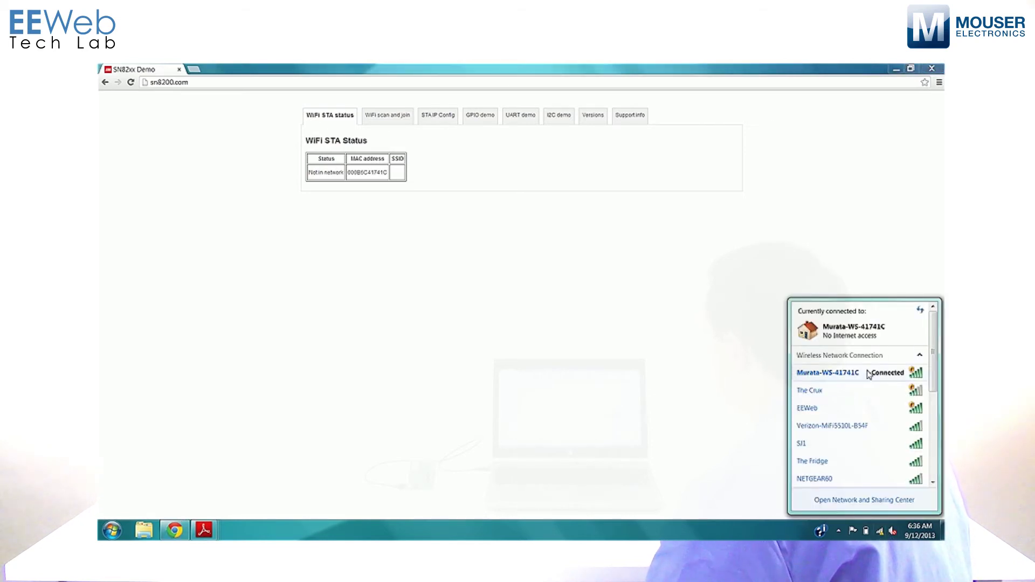
click(528, 296)
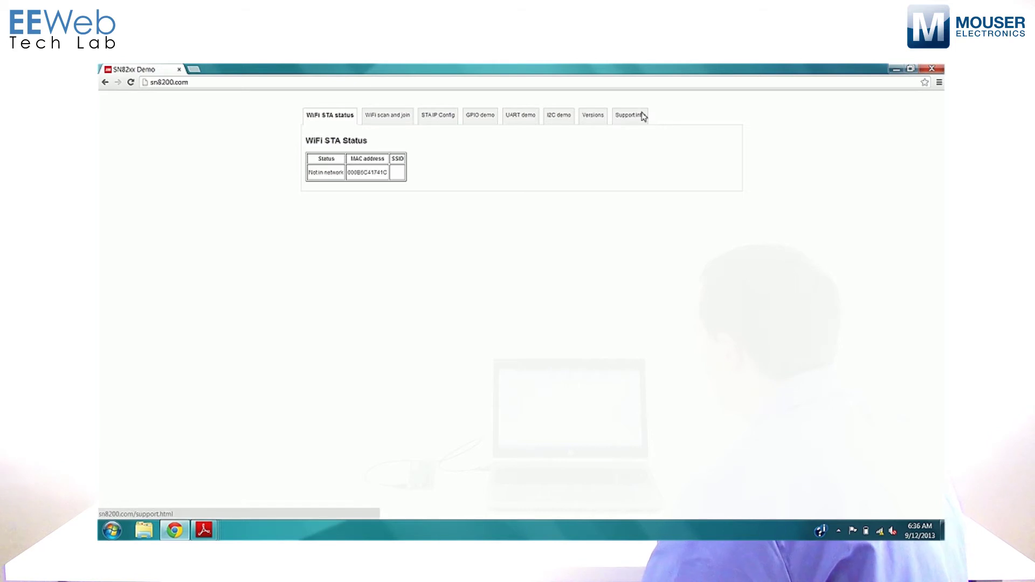
- Join the SN8200 board to the EEWeb network from the demo's Wi-Fi scan and get the connection's RSSI
click(396, 117)
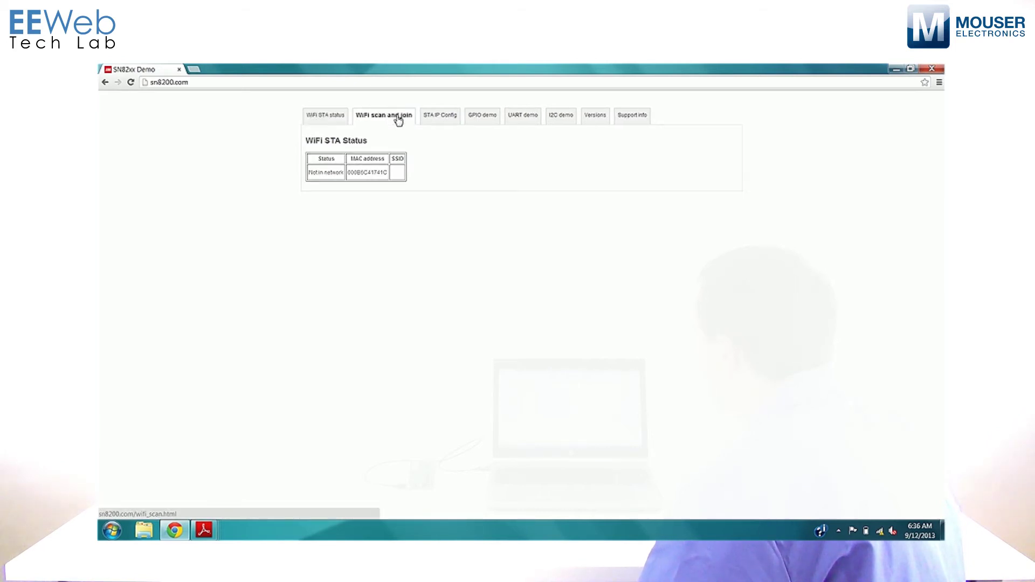
click(455, 123)
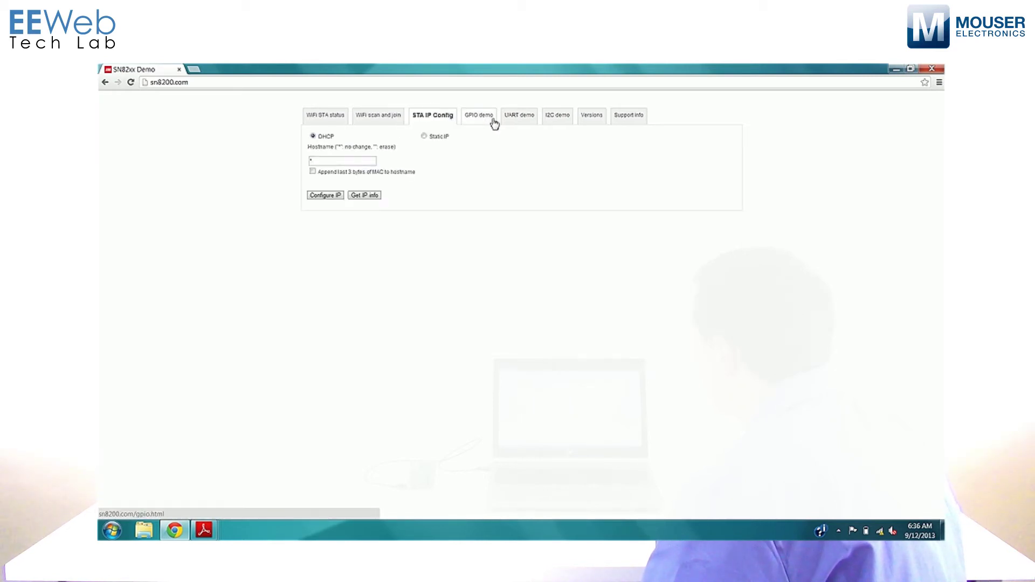
click(394, 120)
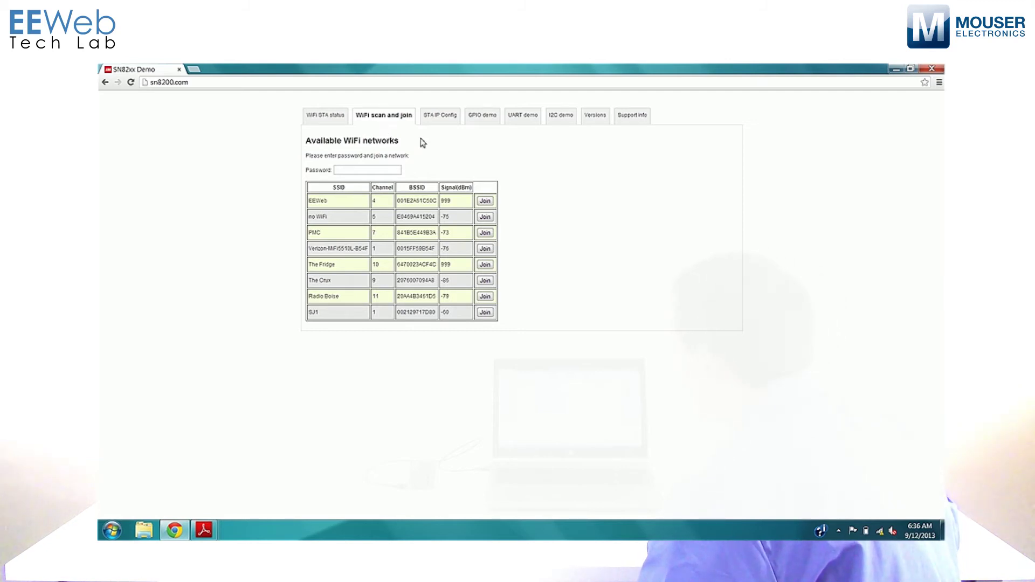
click(485, 201)
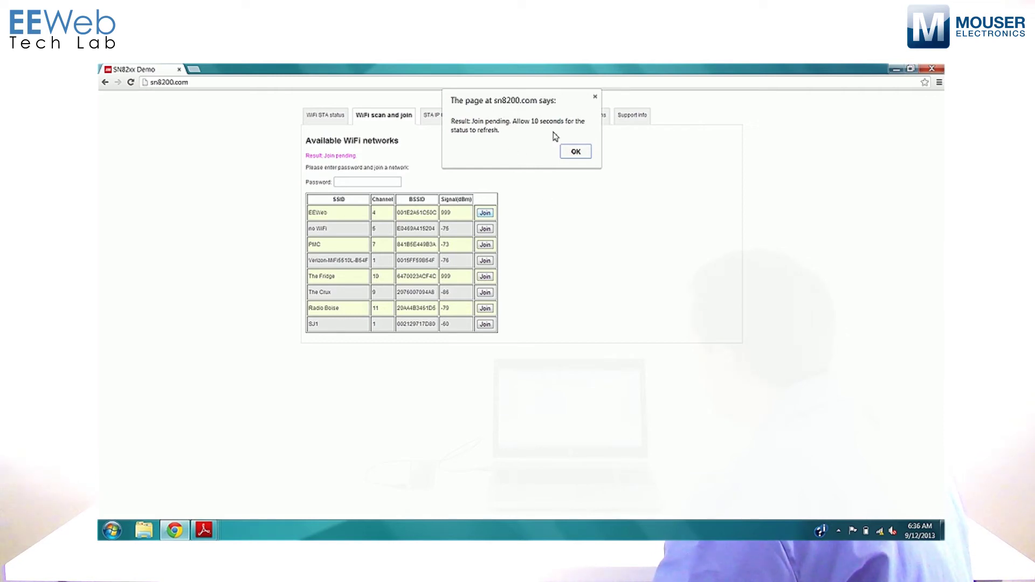
click(575, 152)
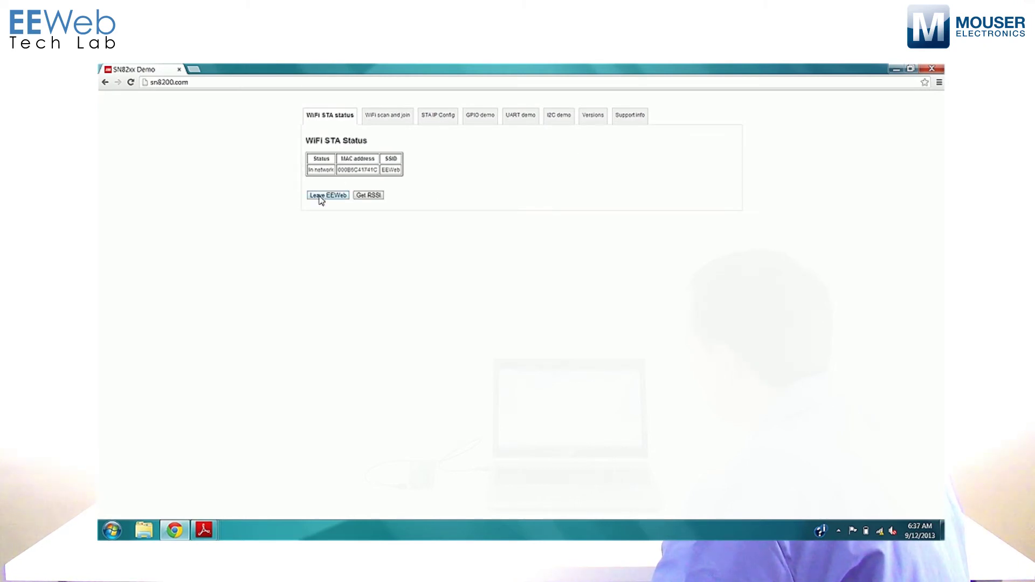
click(374, 196)
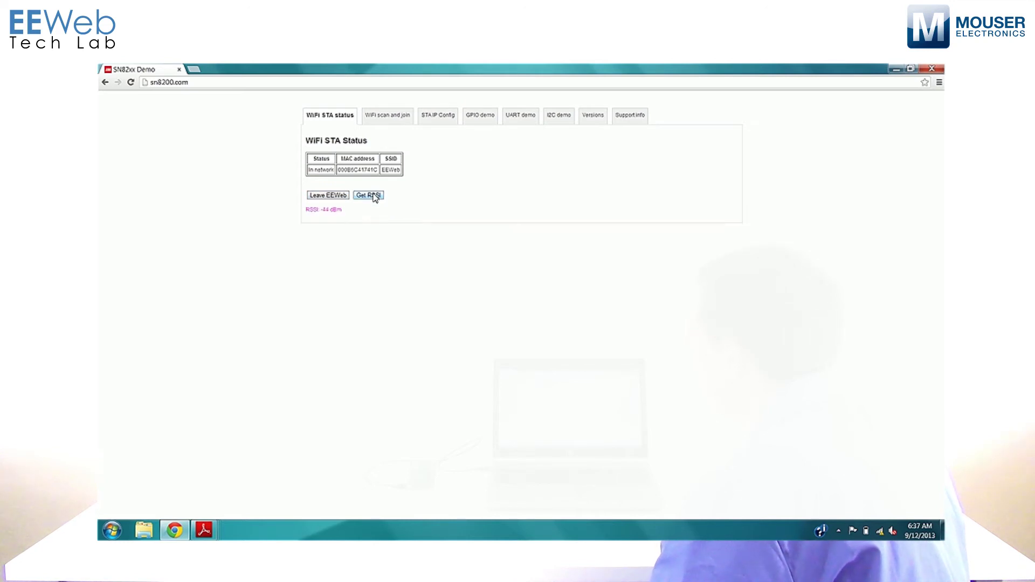